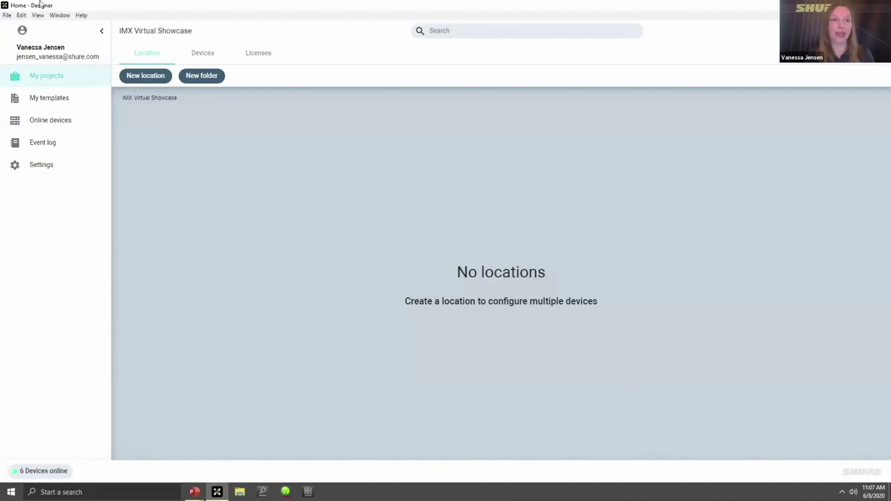
Create a location named Huddle Room in the IMX Virtual Showcase project and maximize its window.
click(151, 78)
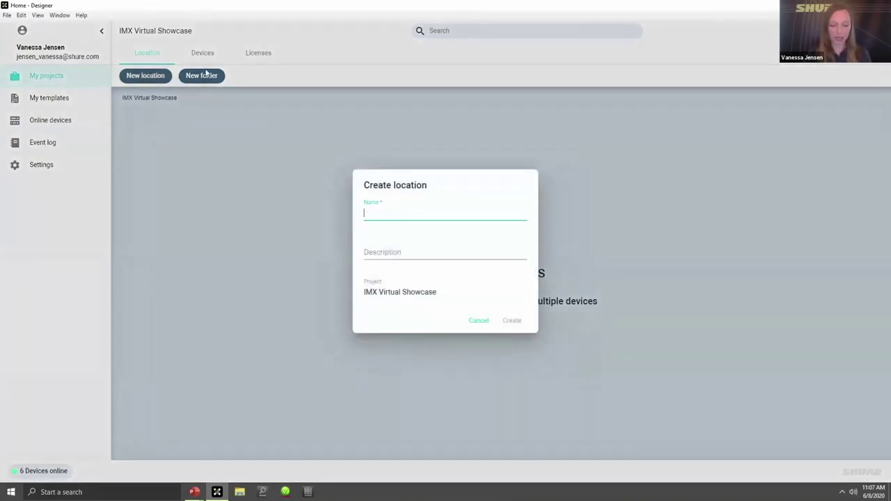
text(Huddle Room)
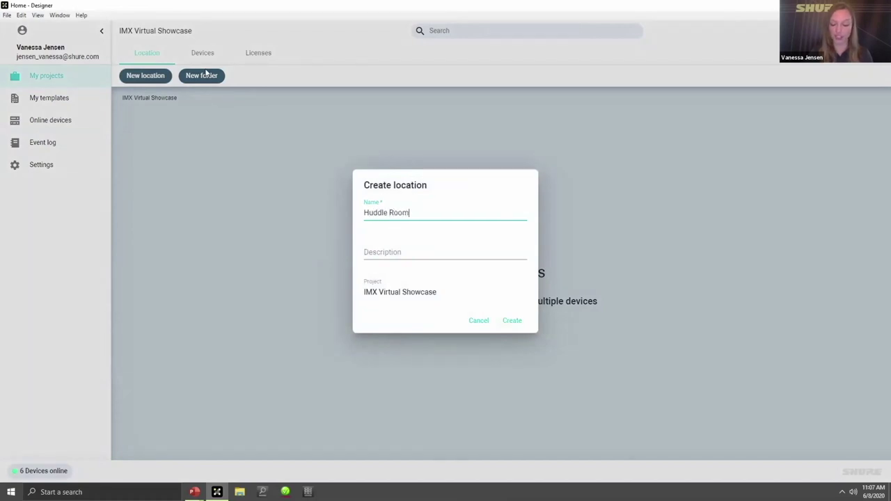
key(Return)
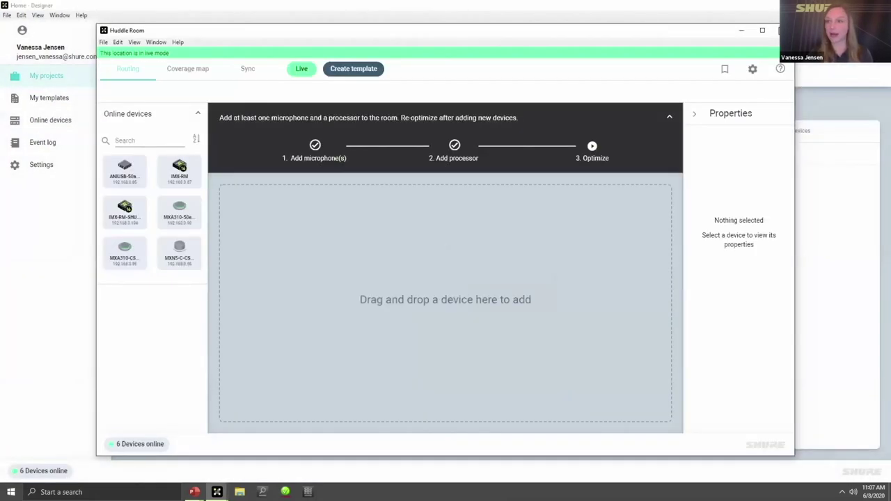
click(762, 30)
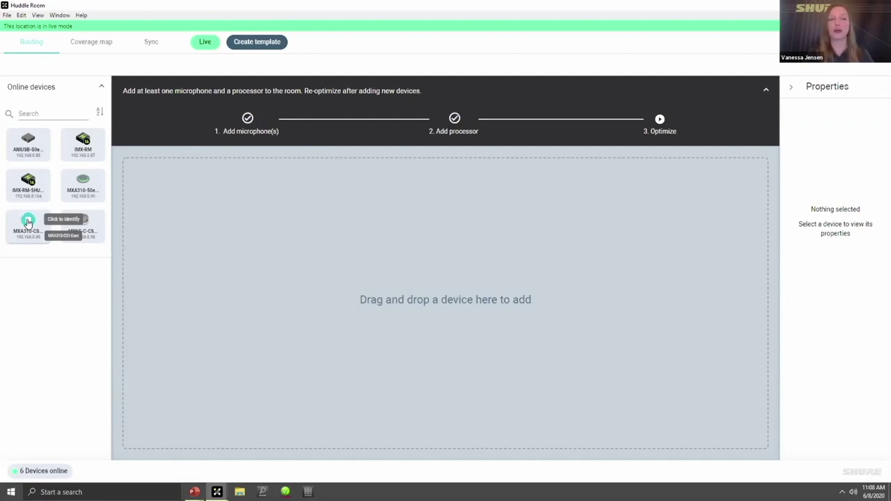
Add the MXA310-CS1-East microphone, IMX-RM-SHURE-EC-V1 processor and MXN5-C-CS1-East loudspeaker to the room's routing canvas.
drag(17, 234, 192, 195)
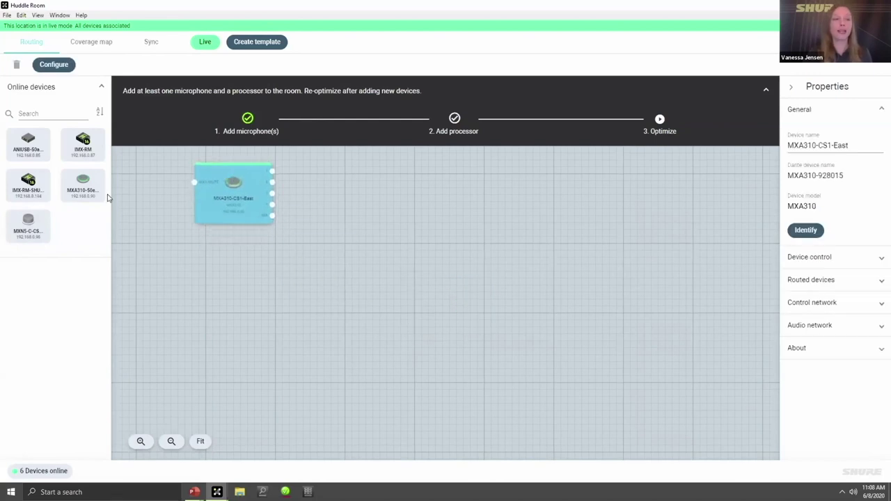
drag(36, 195, 429, 180)
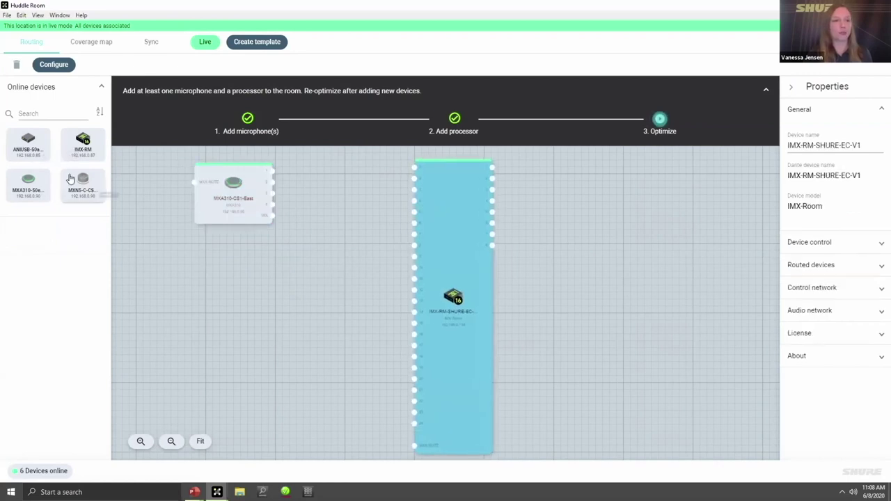
drag(82, 183, 647, 170)
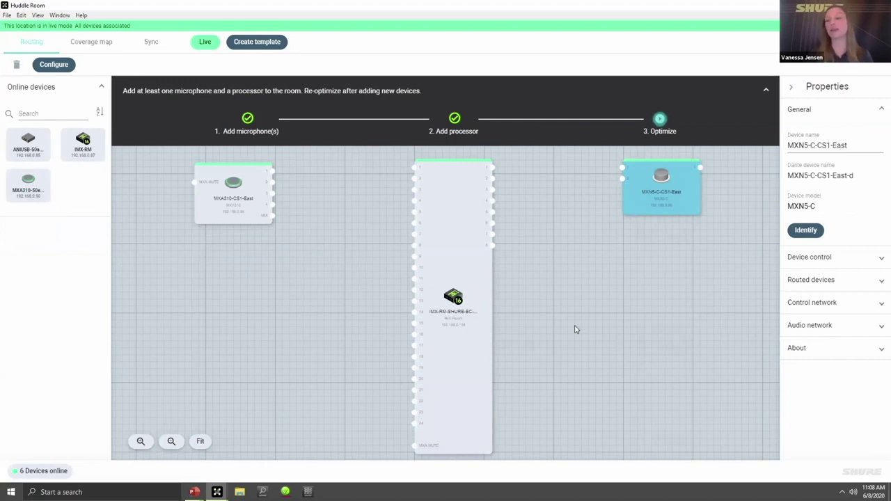
Optimize the room to route its devices automatically, and stay on the routing view.
click(660, 119)
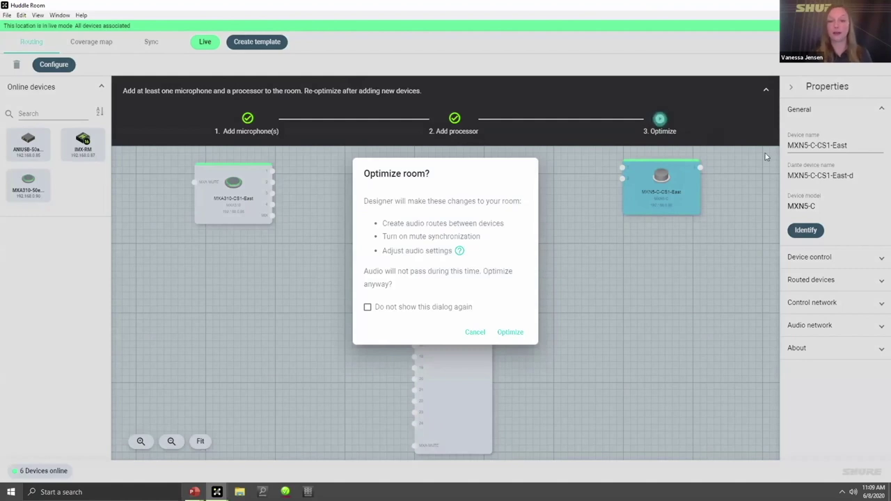
click(510, 333)
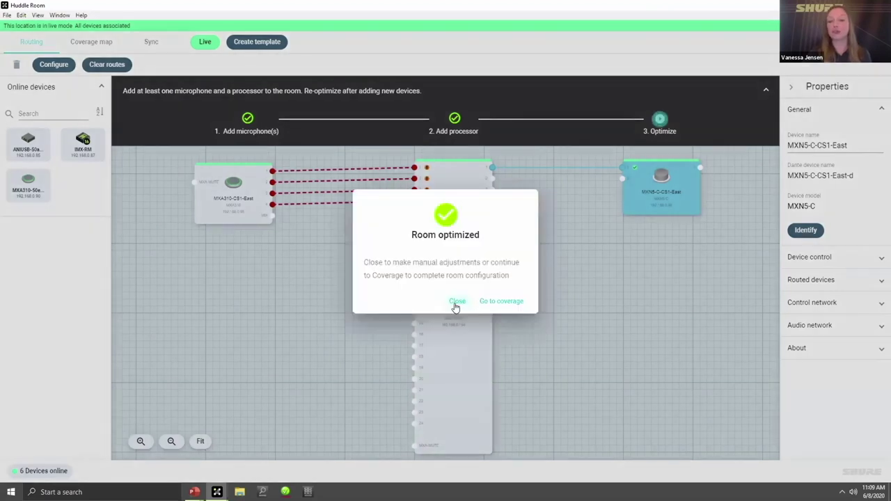
click(456, 303)
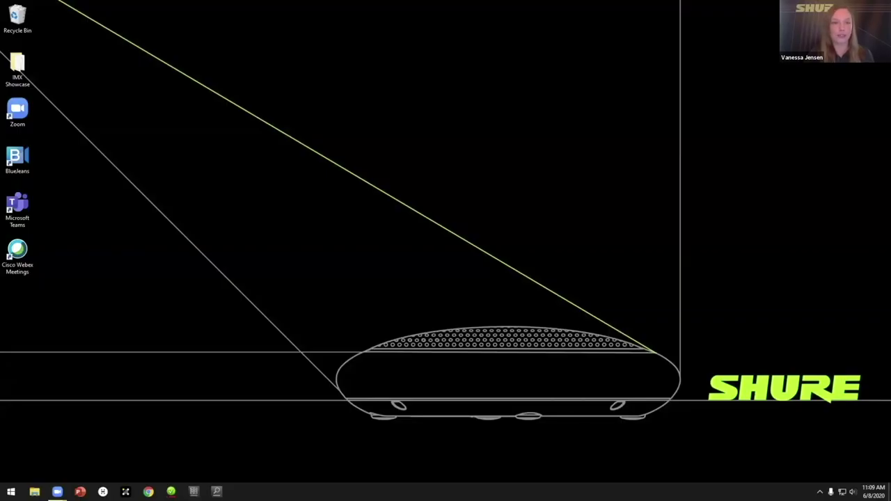
In Zoom's audio settings, set both the speaker and the microphone to the IntelliMix Room Echo Cancelling device.
click(279, 149)
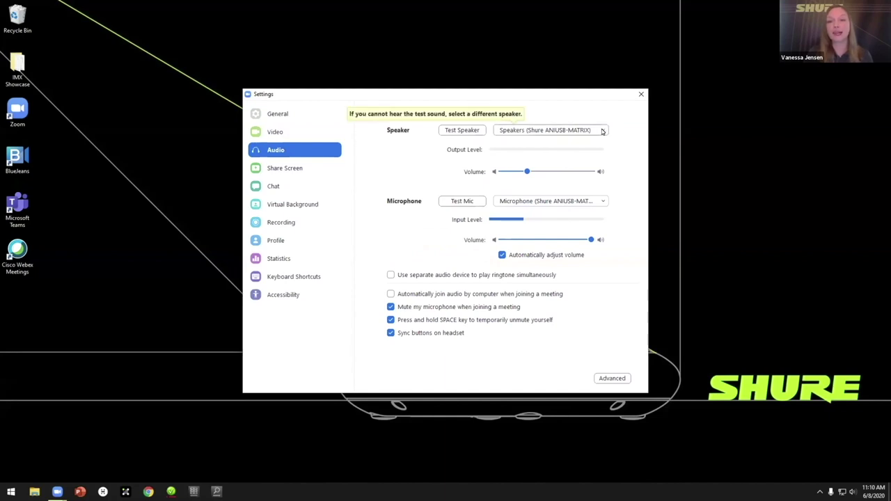
click(603, 131)
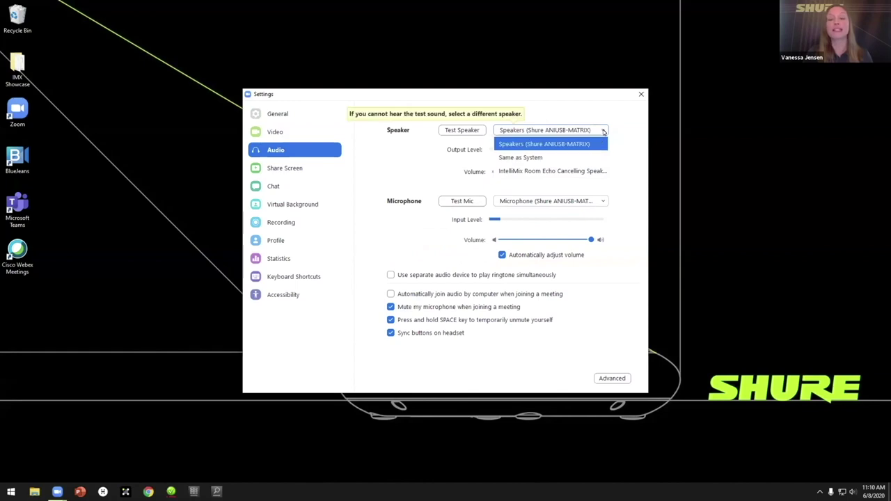
click(584, 170)
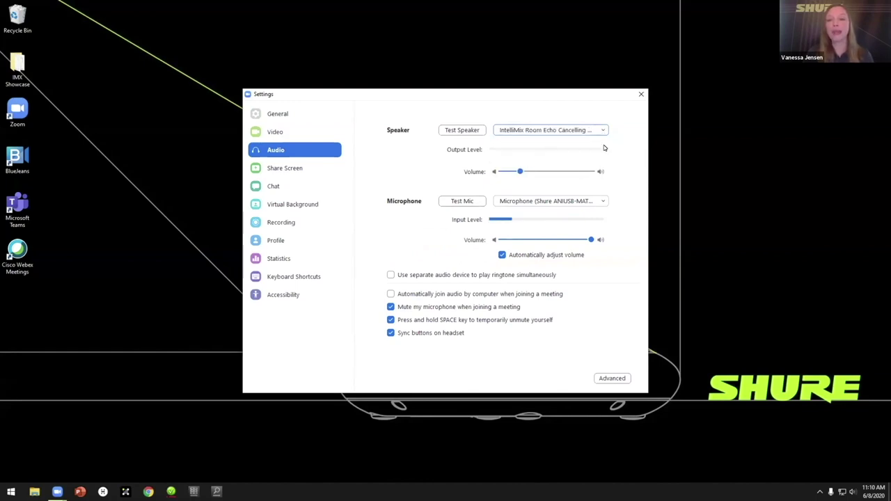
click(603, 202)
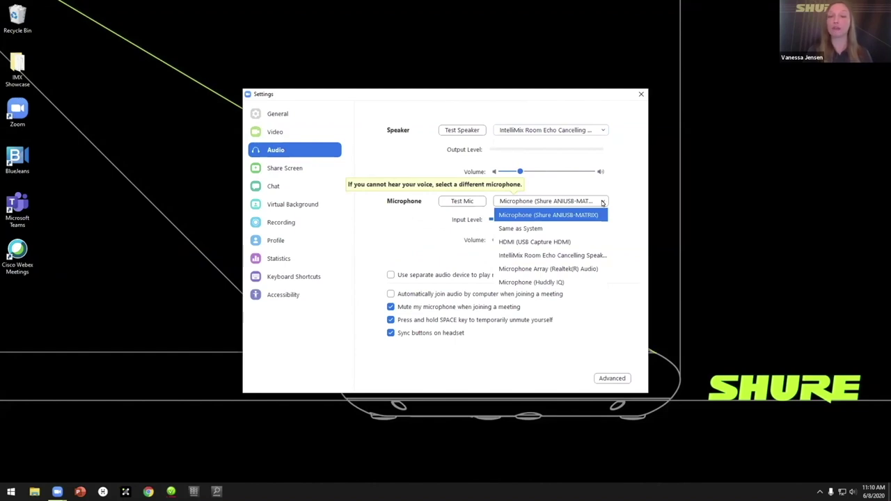
click(589, 254)
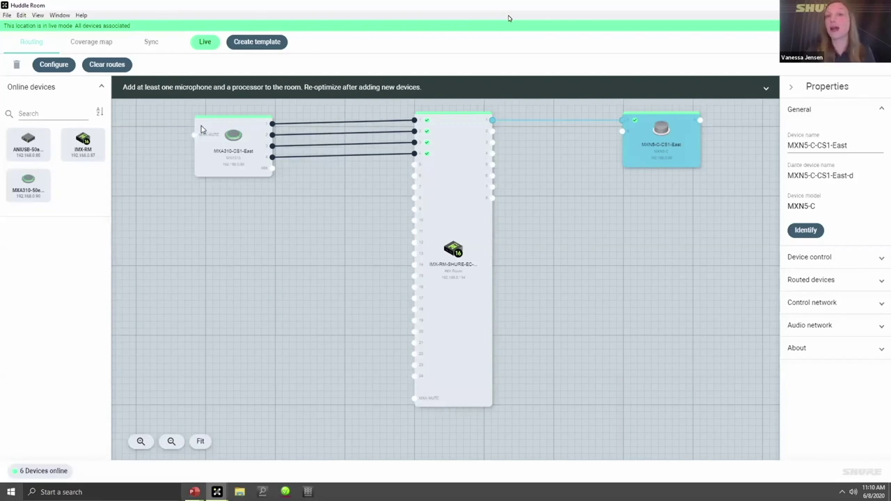
Back in Shure Designer, open the IMX-RM-SHURE-EC-V1 processor's configuration and review its input and output channels in the schematic.
double_click(233, 146)
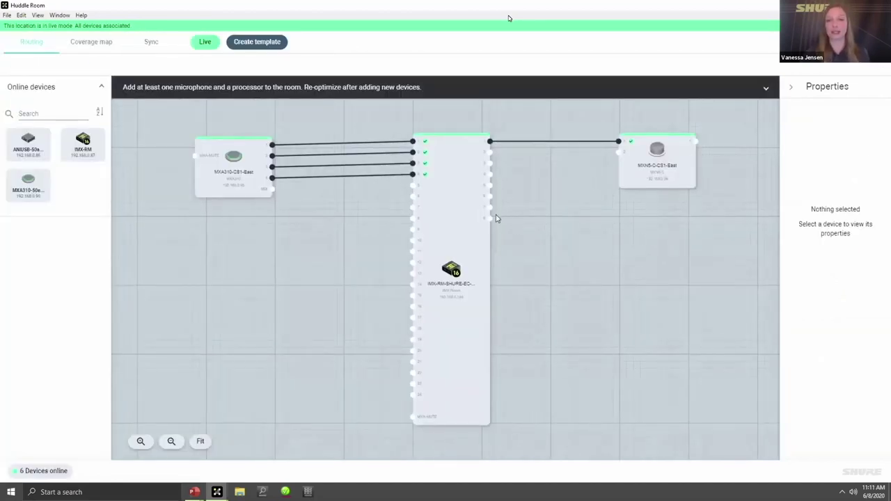
click(461, 211)
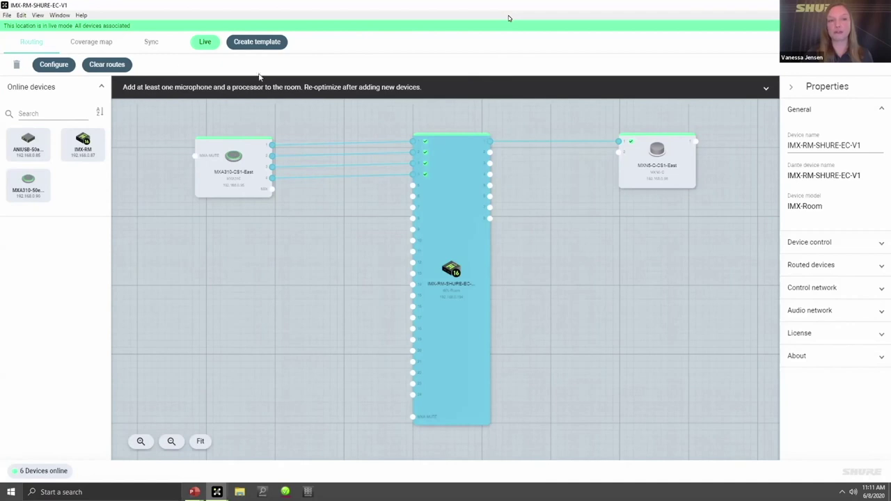
click(56, 65)
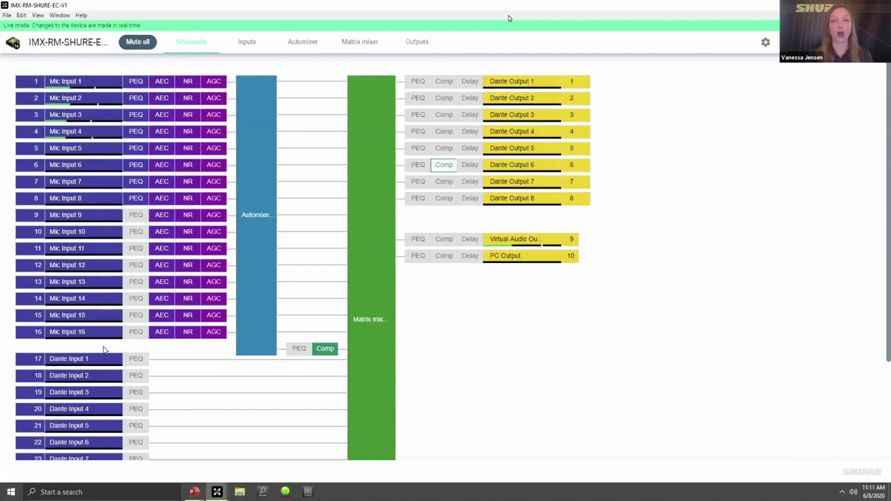
scroll(152, 312, down, 2)
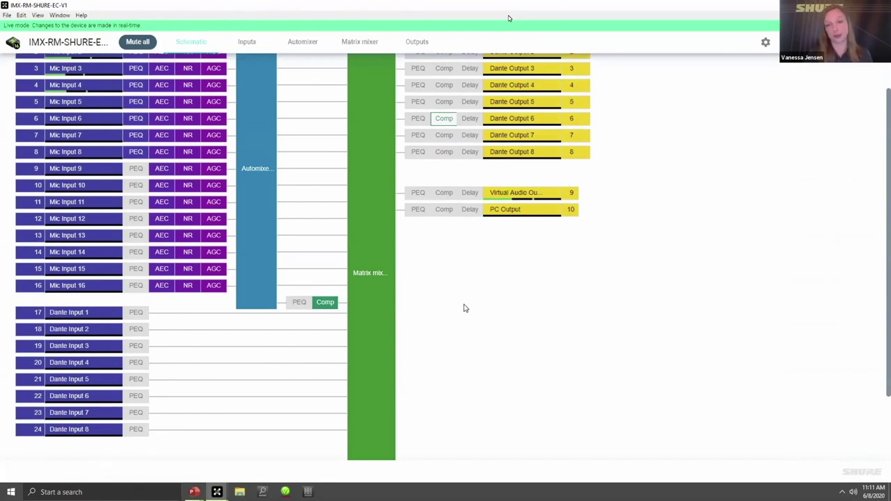
scroll(463, 307, up, 2)
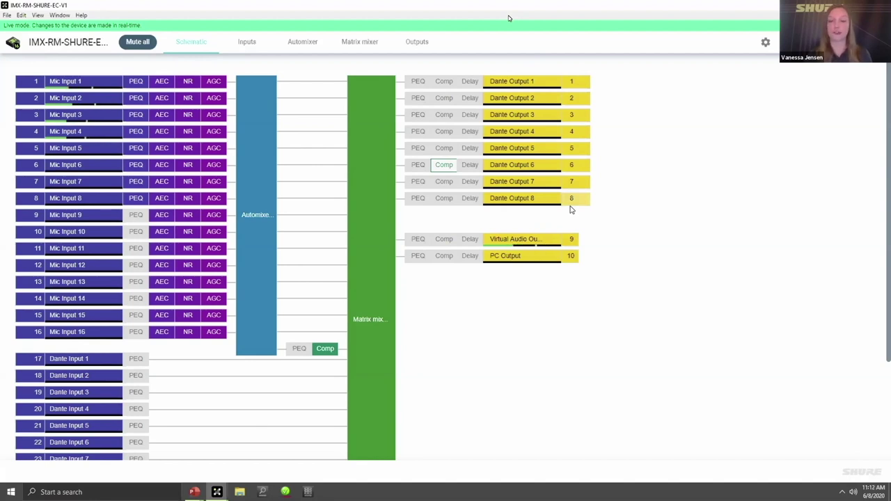
scroll(621, 223, down, 1)
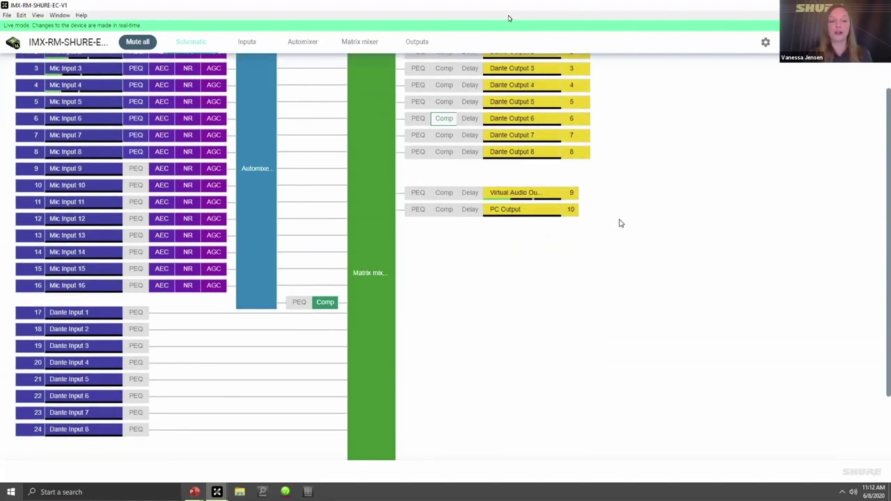
scroll(622, 223, down, 1)
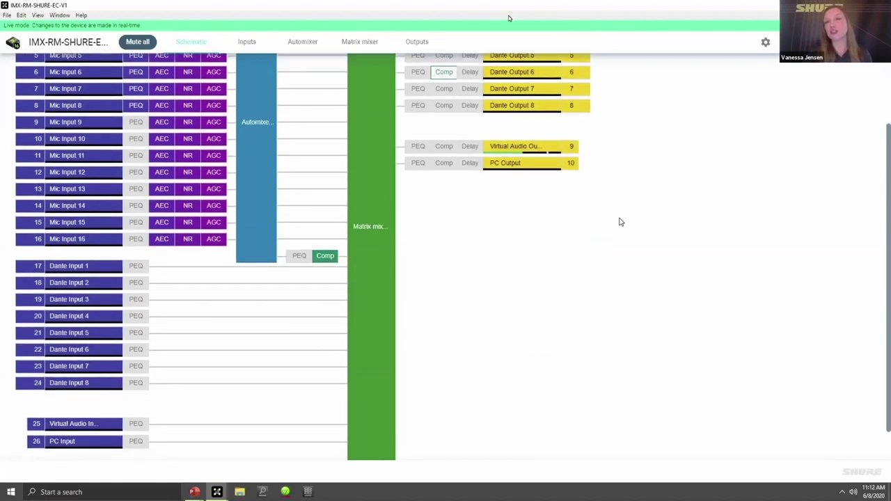
Inspect the channel settings of the Virtual Audio Output and the Virtual Audio Input, and close both.
click(529, 148)
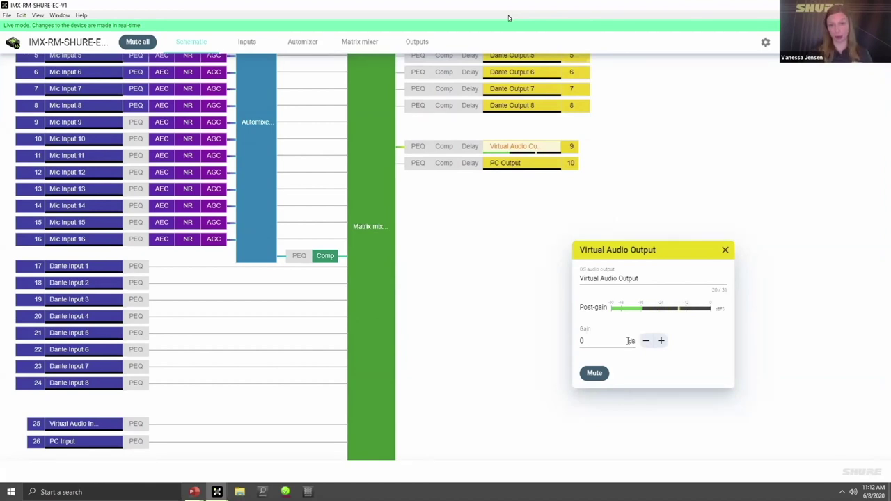
click(55, 423)
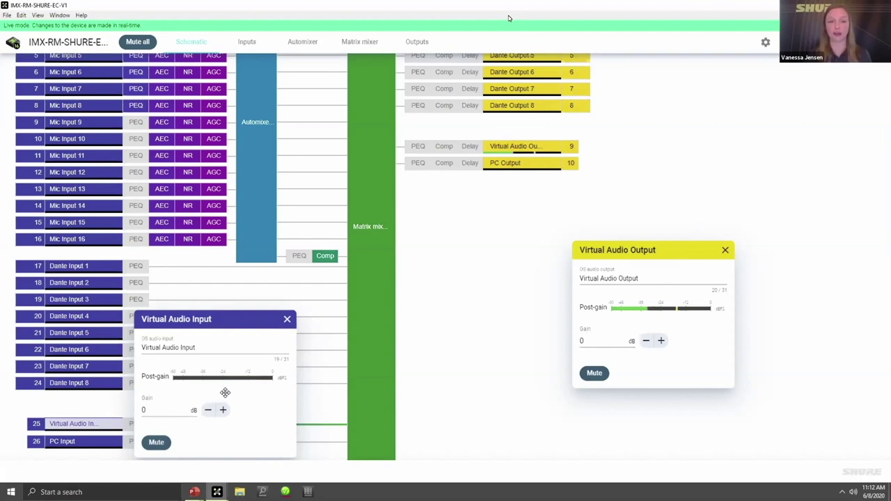
click(287, 320)
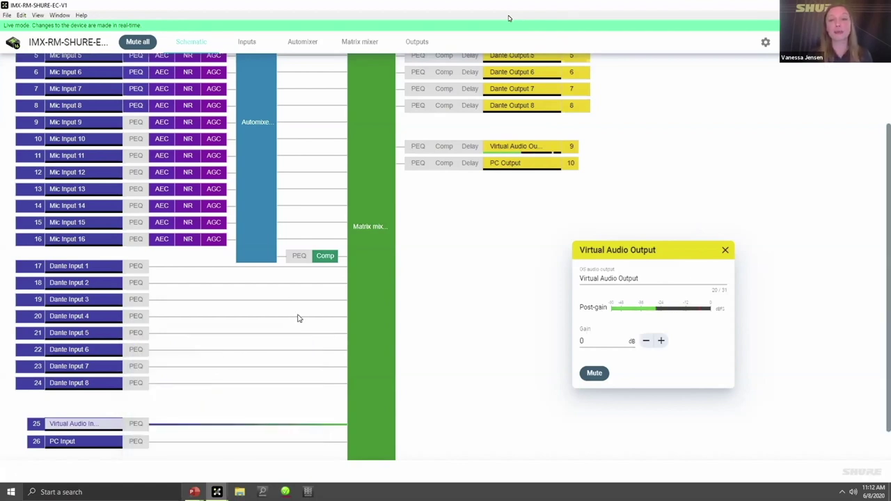
click(725, 252)
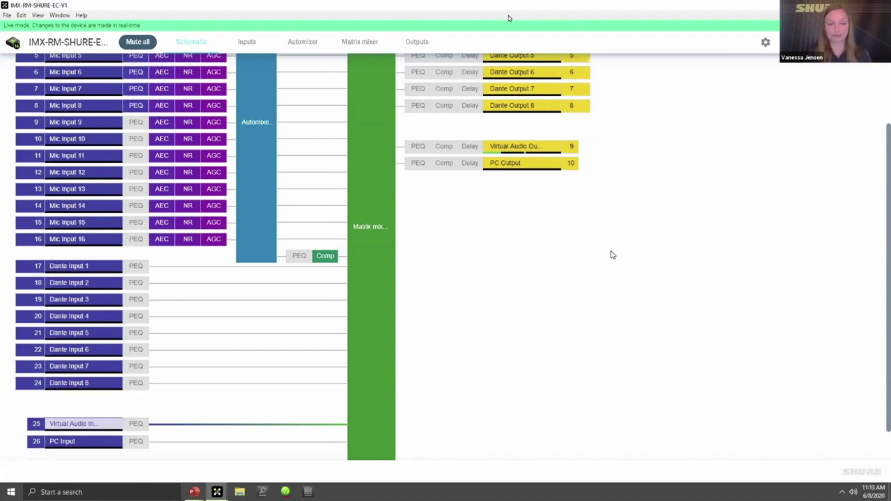
Check which audio devices are available for the PC Input channel, leaving its source at None.
click(63, 443)
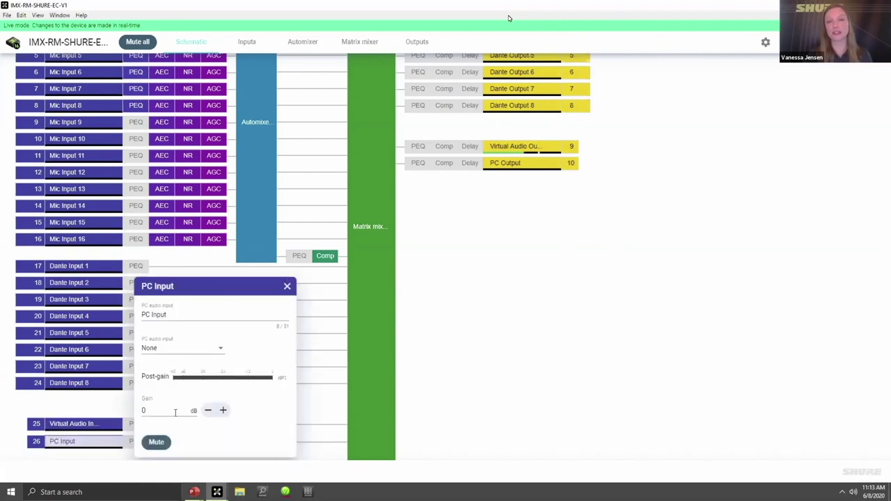
click(220, 351)
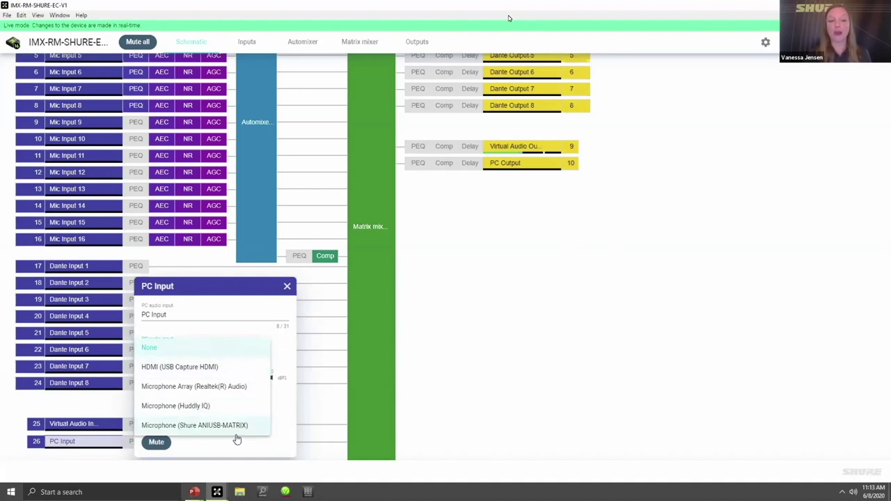
click(264, 311)
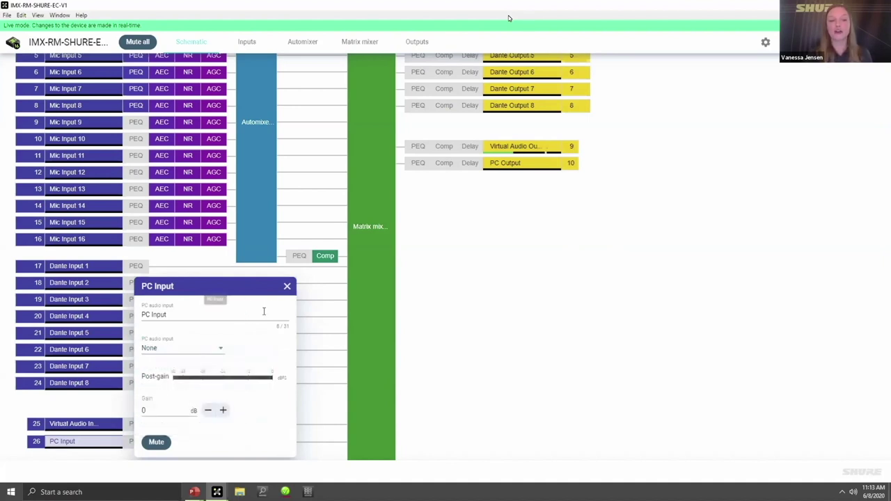
click(287, 286)
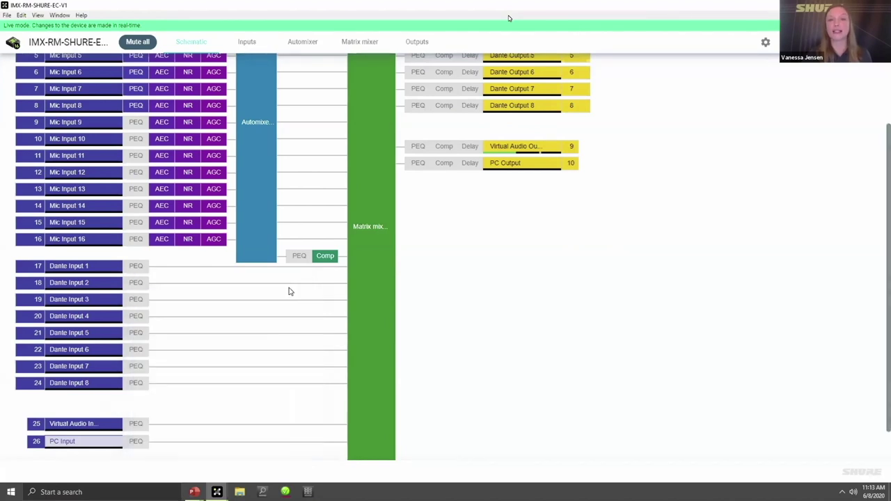
Check which audio devices are available for the PC Output channel, keeping None selected.
click(518, 167)
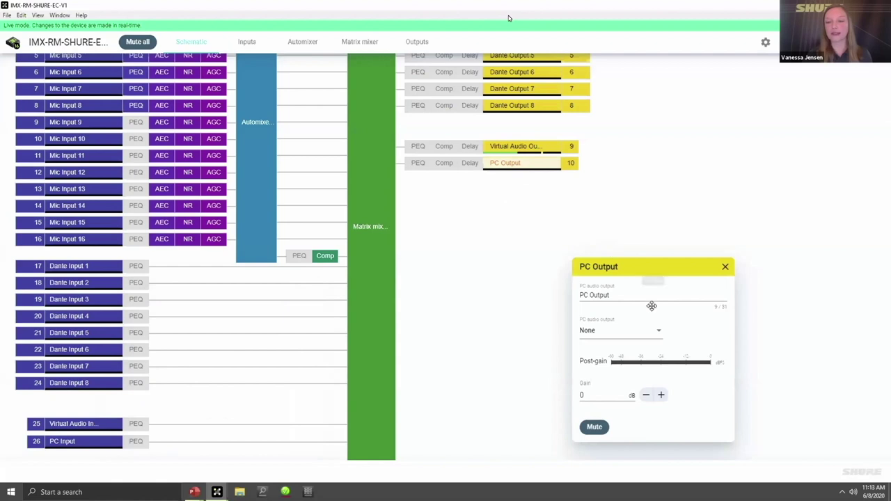
click(659, 330)
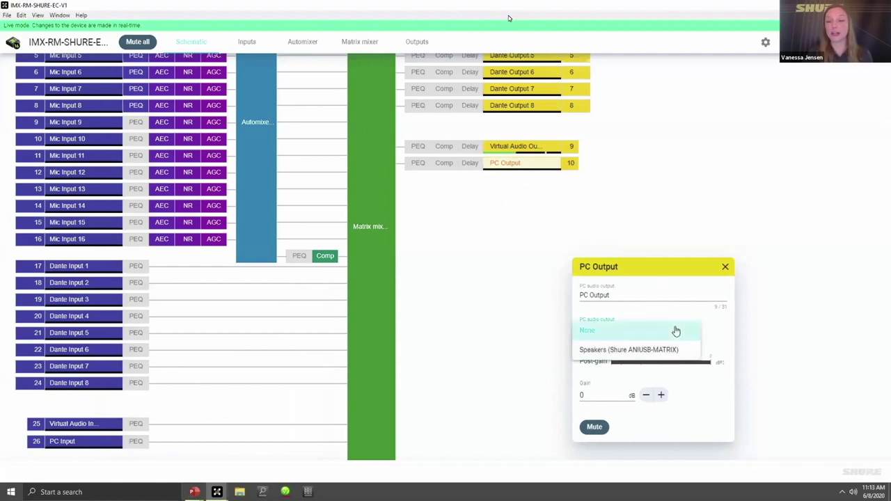
click(676, 332)
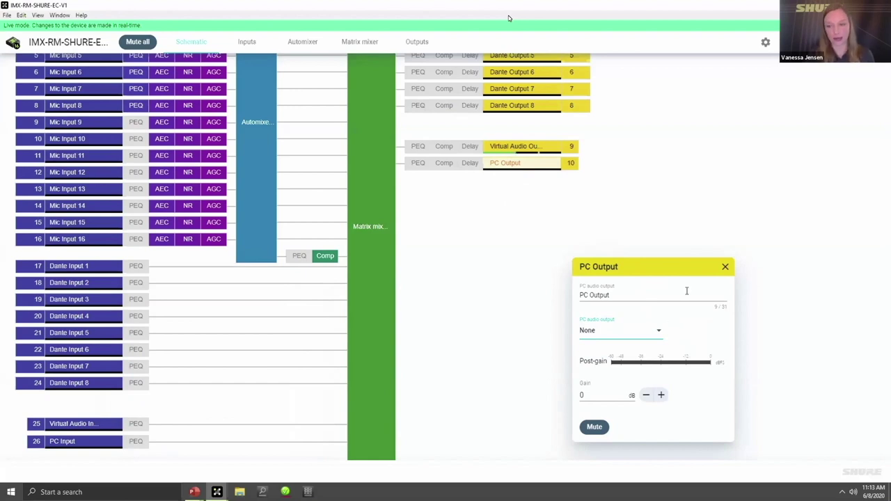
click(726, 267)
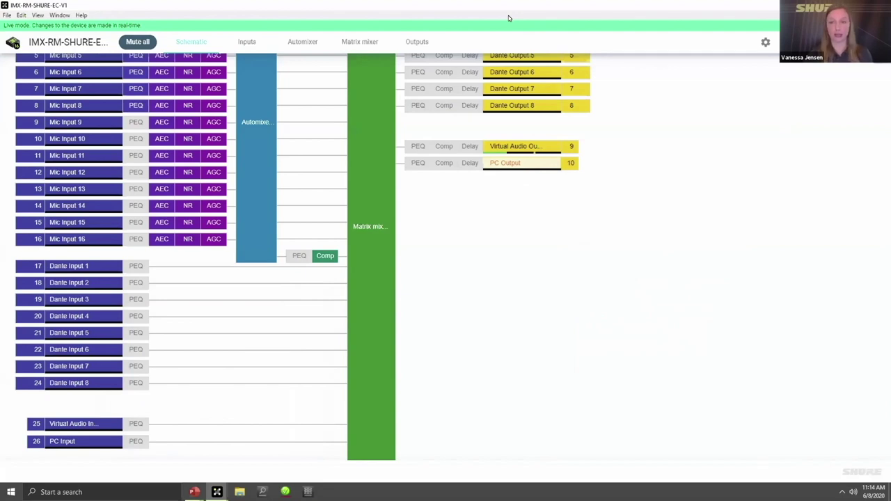
key(alt+Tab)
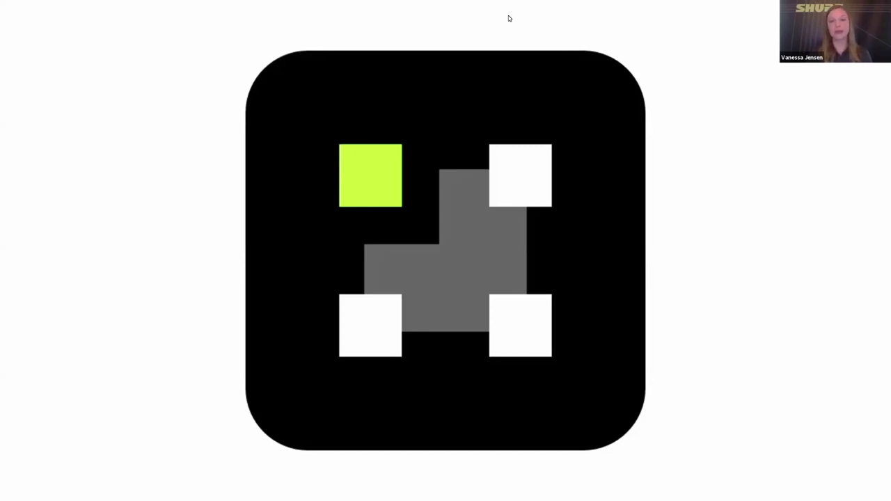
key(Right)
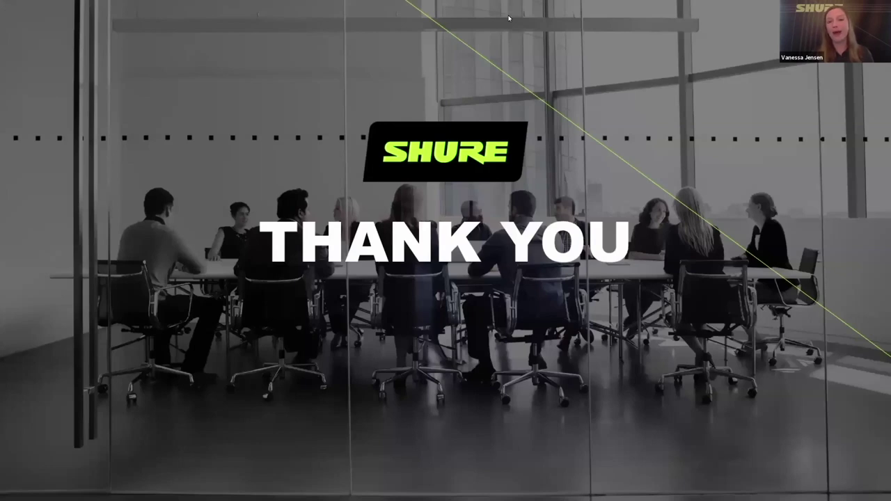